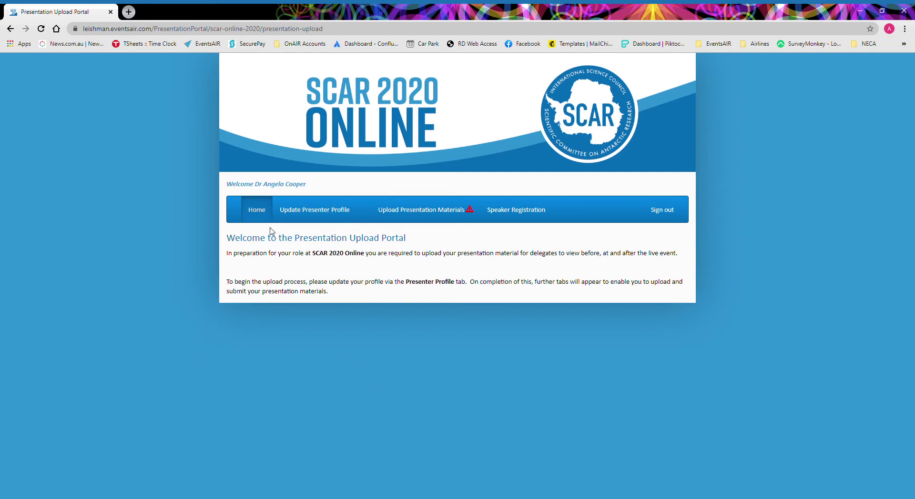
Review and resubmit the presenter contact details and profile picture, then go to Upload Presentation Materials.
left_click(331, 215)
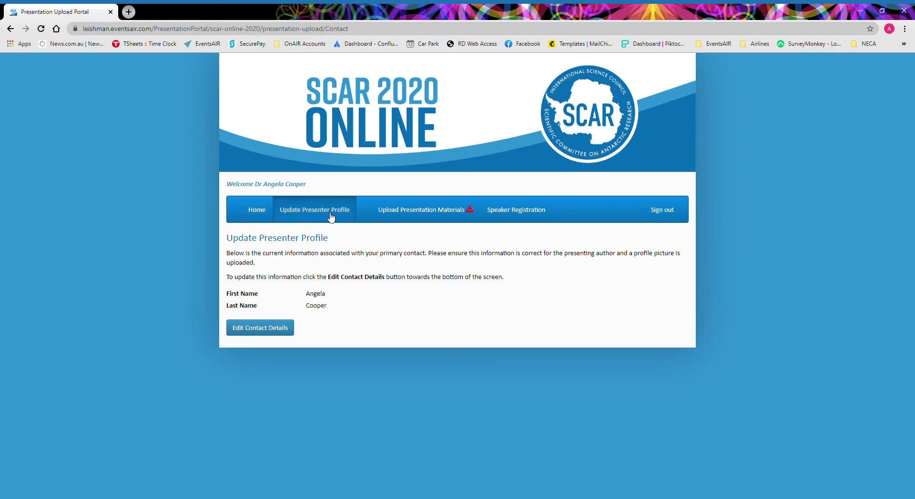
left_click(272, 336)
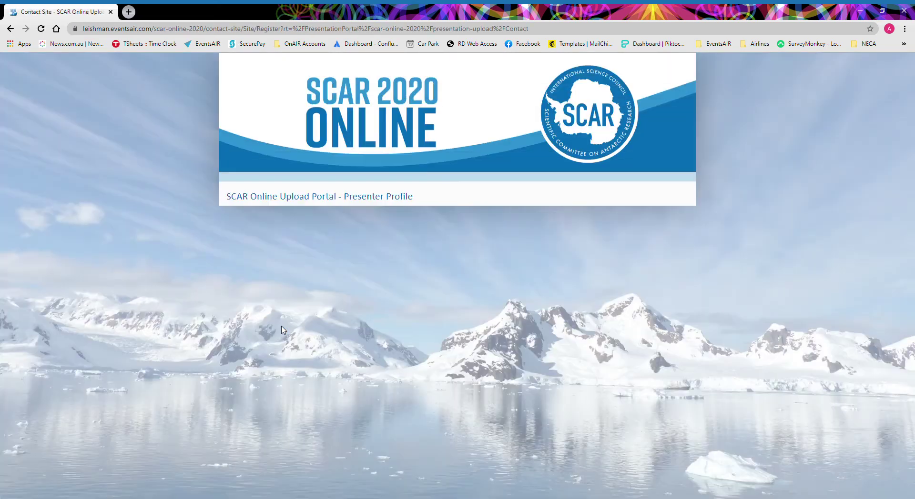
left_click(663, 249)
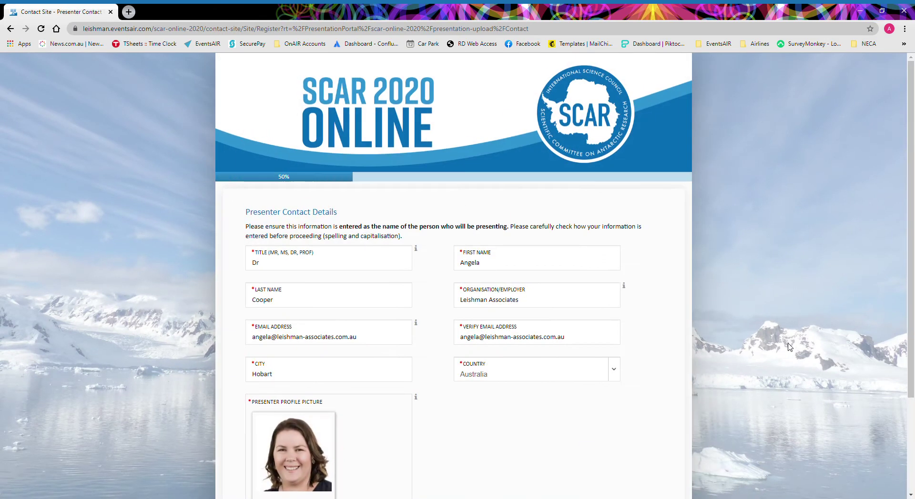
scroll(746, 310, "down", 1)
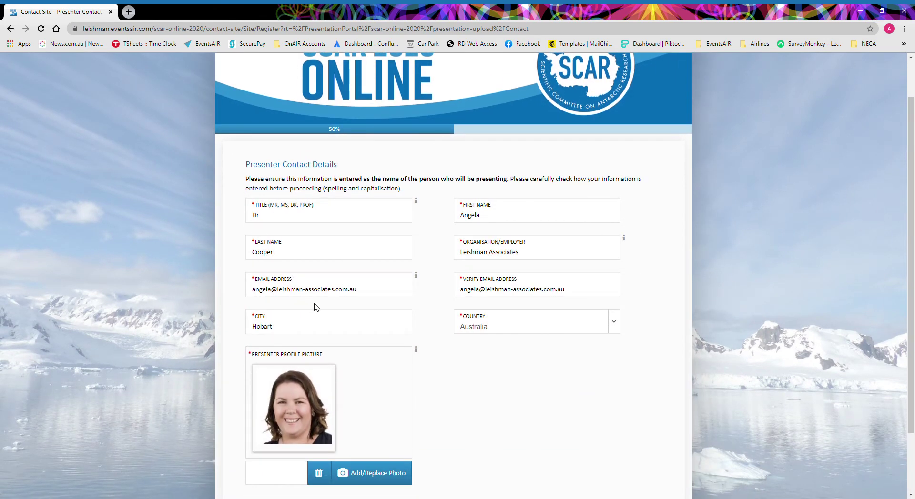
scroll(584, 395, "down", 1)
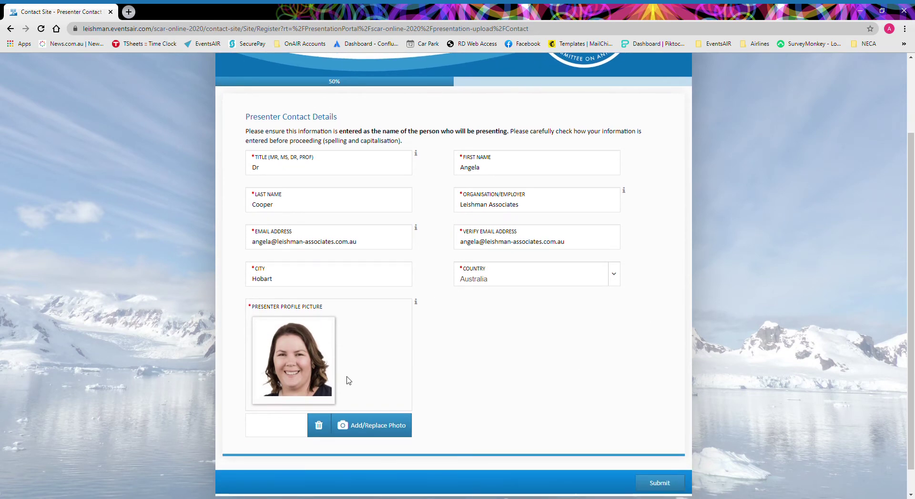
scroll(467, 371, "down", 1)
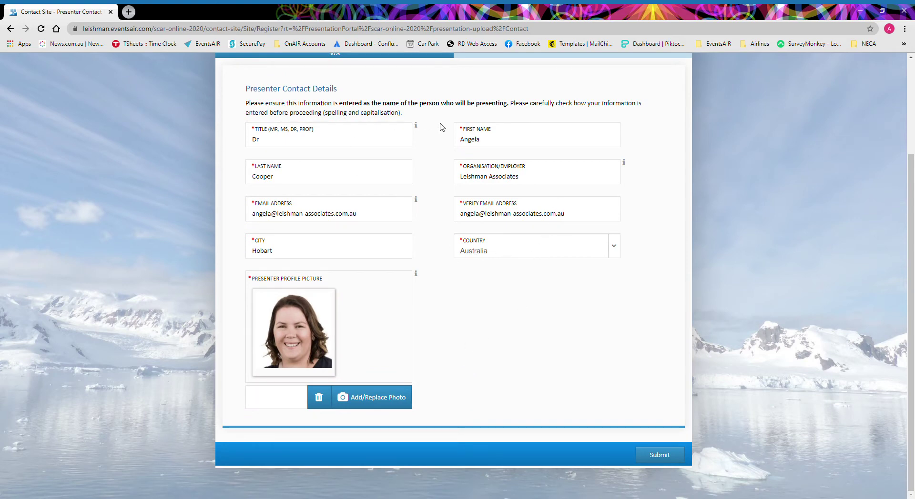
left_click(667, 456)
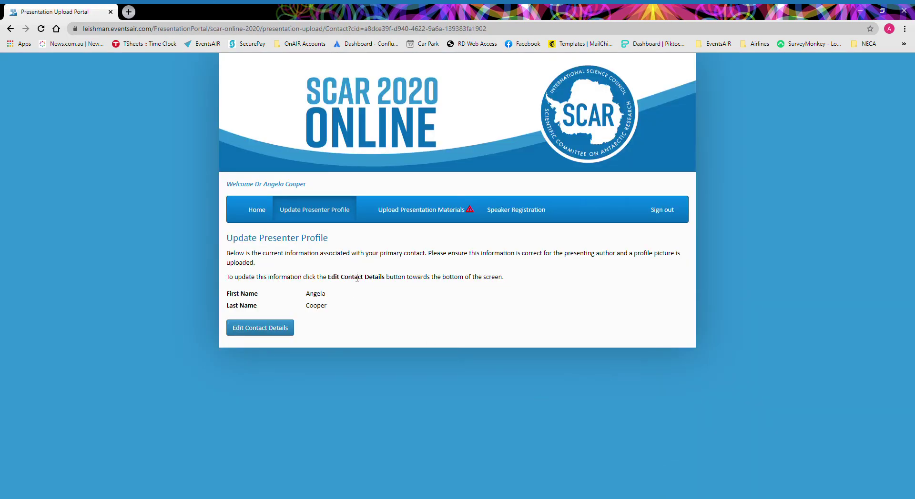
left_click(439, 214)
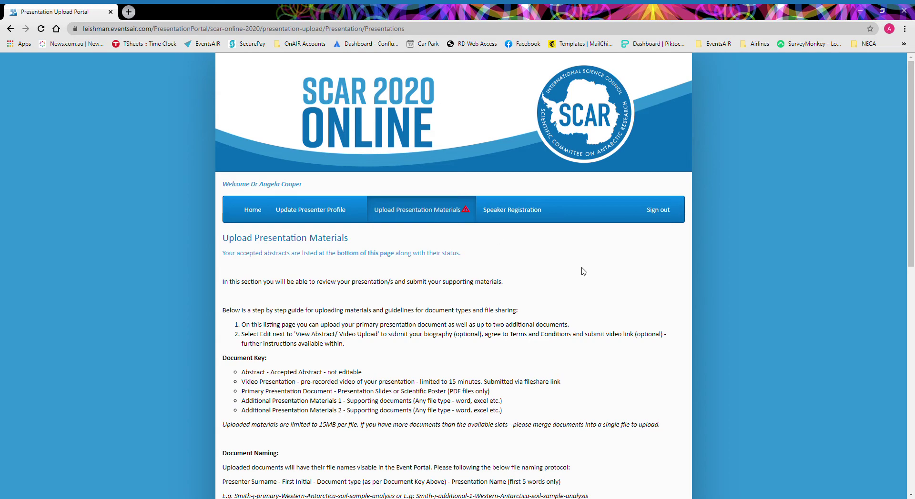
Scroll down the upload page to the table listing Sample Presentations 1–3.
scroll(619, 267, "down", 2)
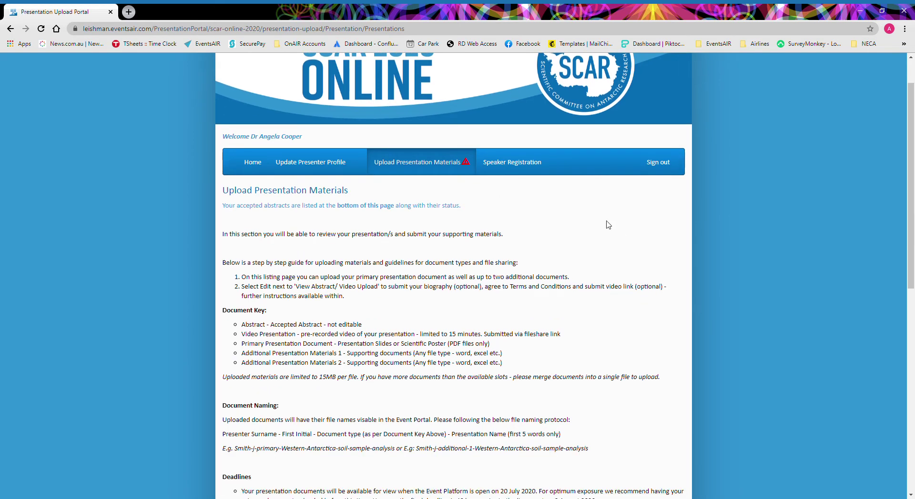
scroll(608, 246, "down", 3)
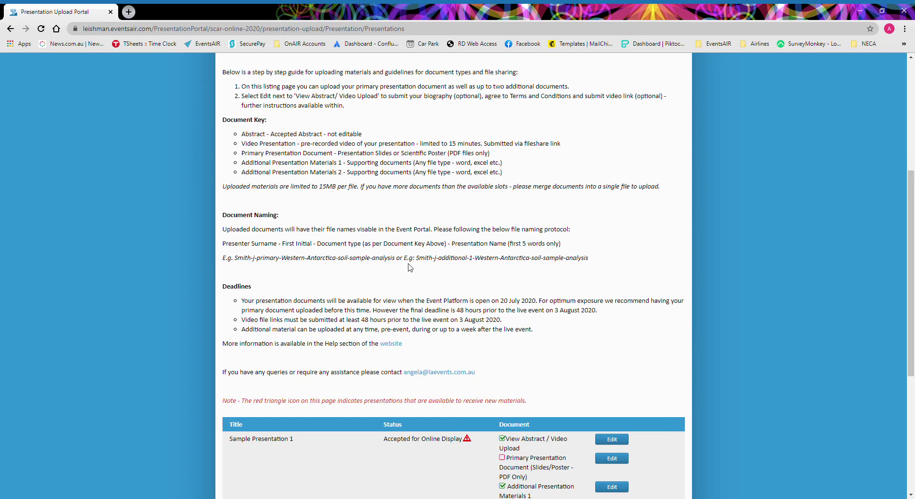
scroll(410, 264, "down", 1)
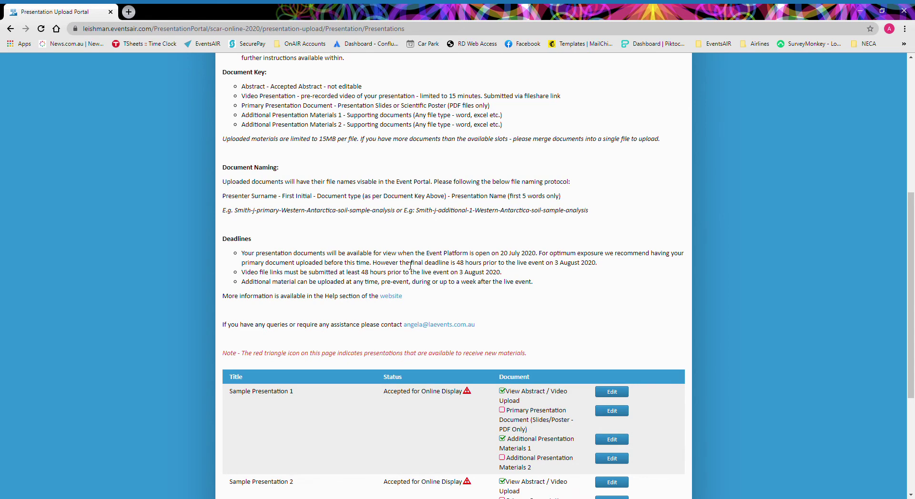
scroll(411, 266, "up", 3)
scroll(411, 265, "down", 3)
scroll(388, 215, "down", 4)
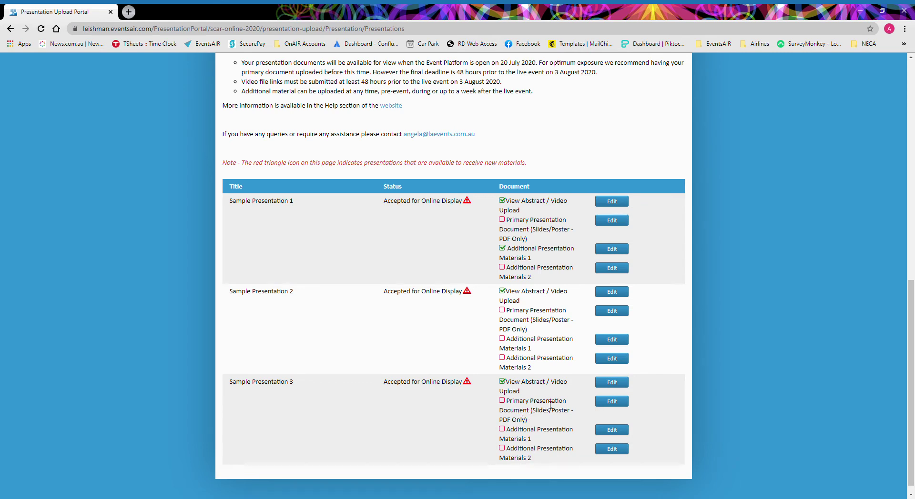
Upload the primary presentation PDF for Sample Presentation 3, then begin Additional Presentation Materials 1.
left_click(616, 403)
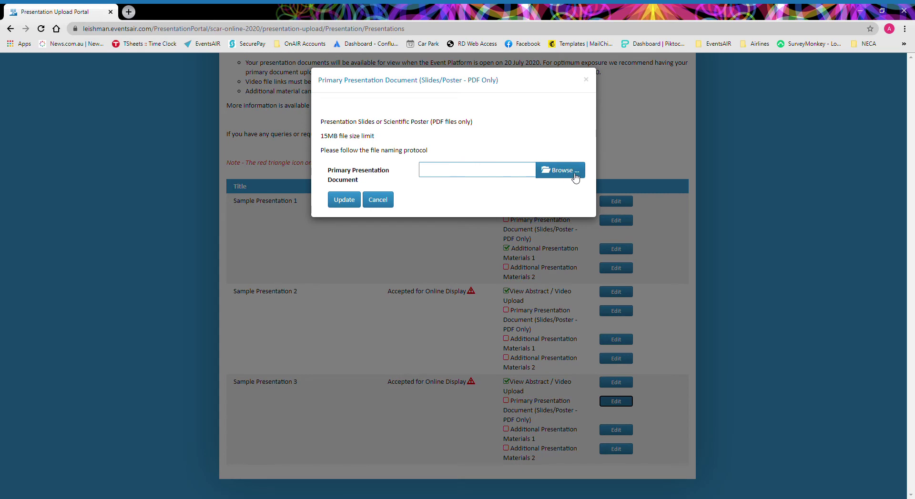
left_click(572, 174)
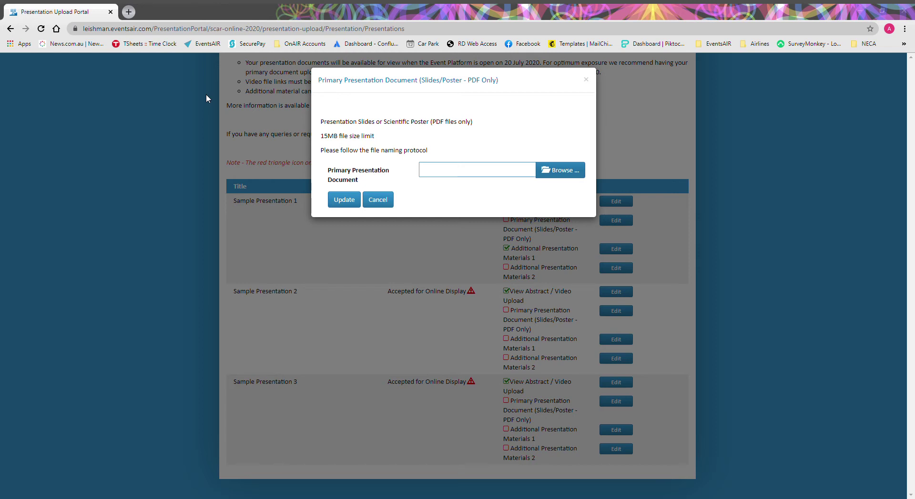
left_click(371, 245)
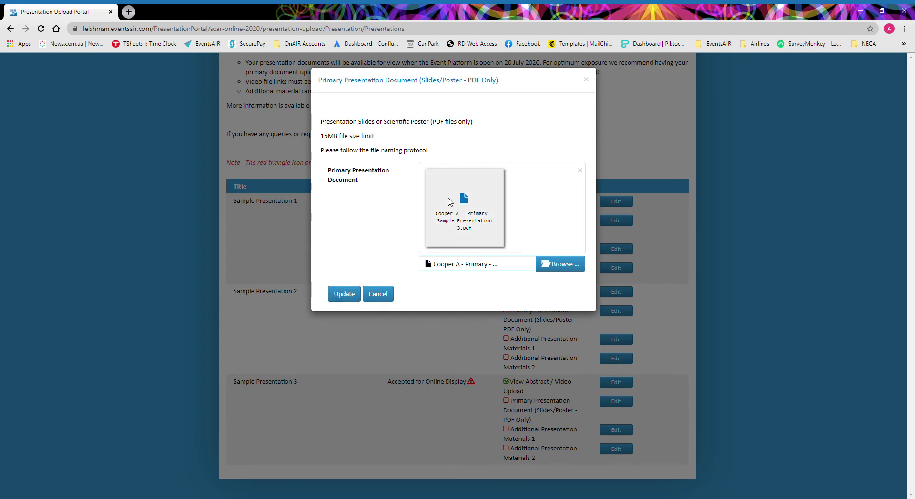
left_click(346, 298)
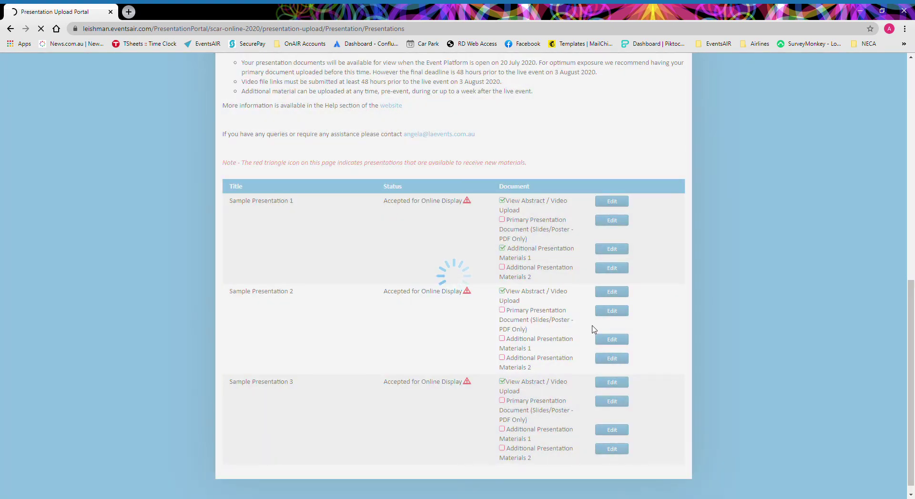
scroll(650, 392, "down", 7)
scroll(650, 392, "down", 3)
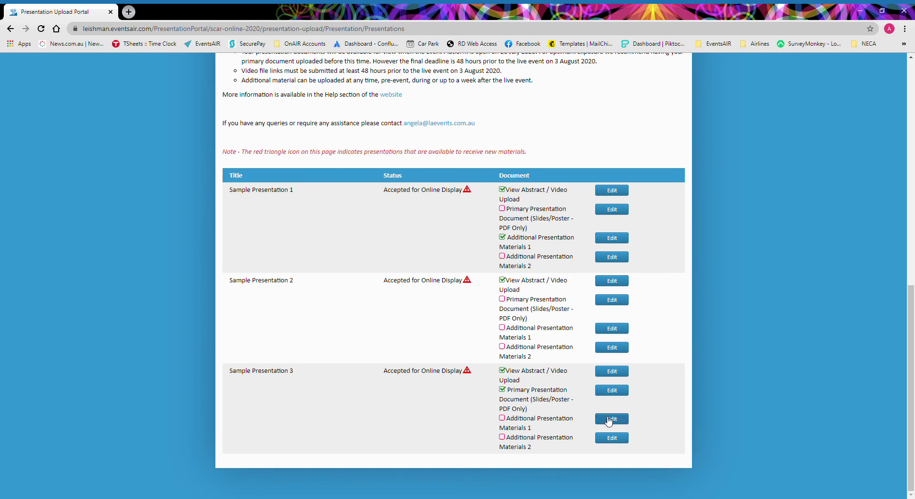
left_click(609, 420)
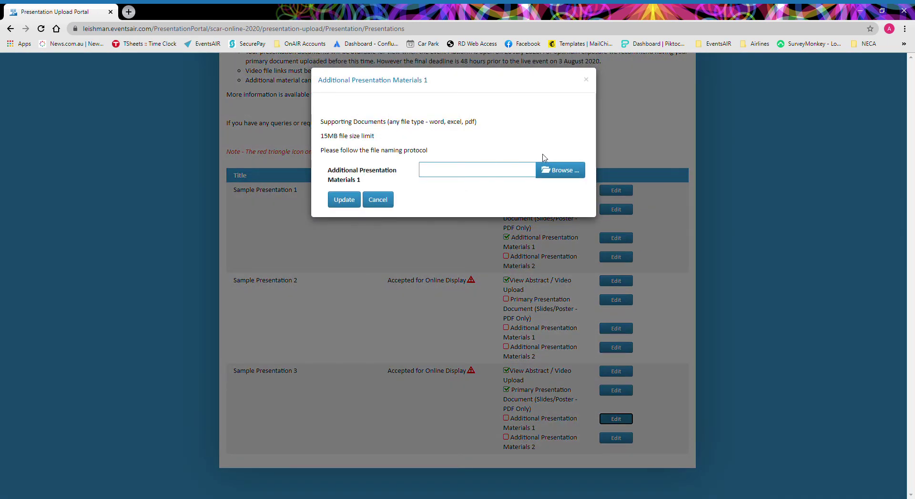
Upload the supporting .docx file as Sample Presentation 3's Additional Presentation Materials 1.
left_click(573, 175)
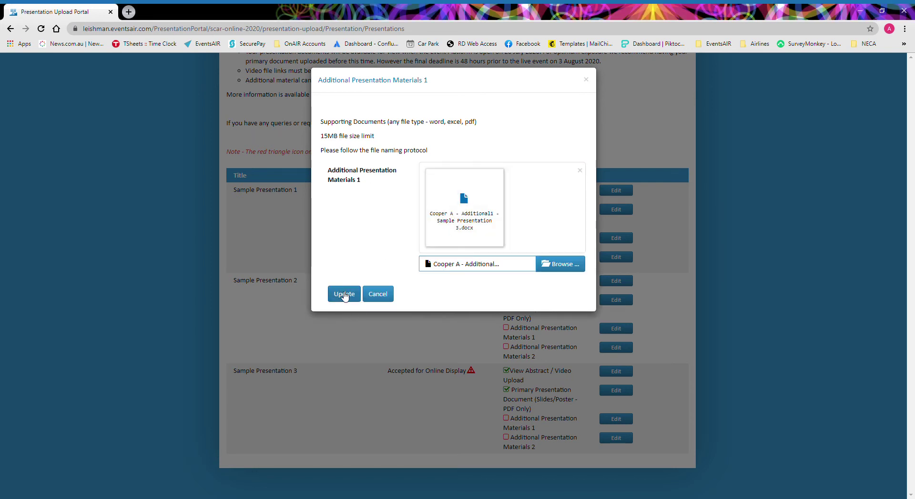
left_click(346, 297)
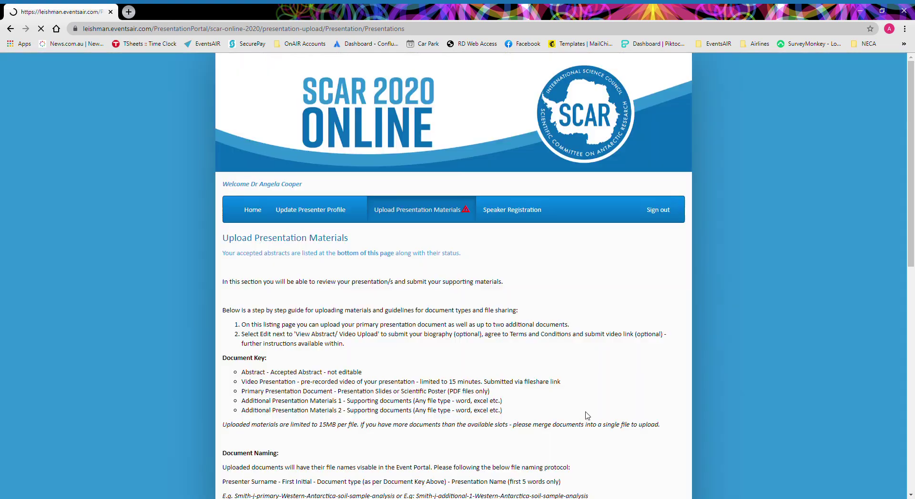
scroll(591, 429, "down", 10)
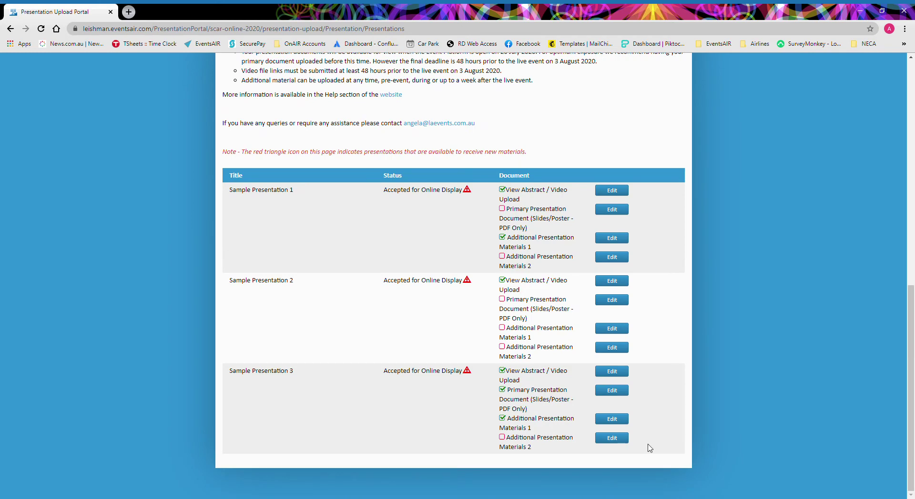
left_click(616, 440)
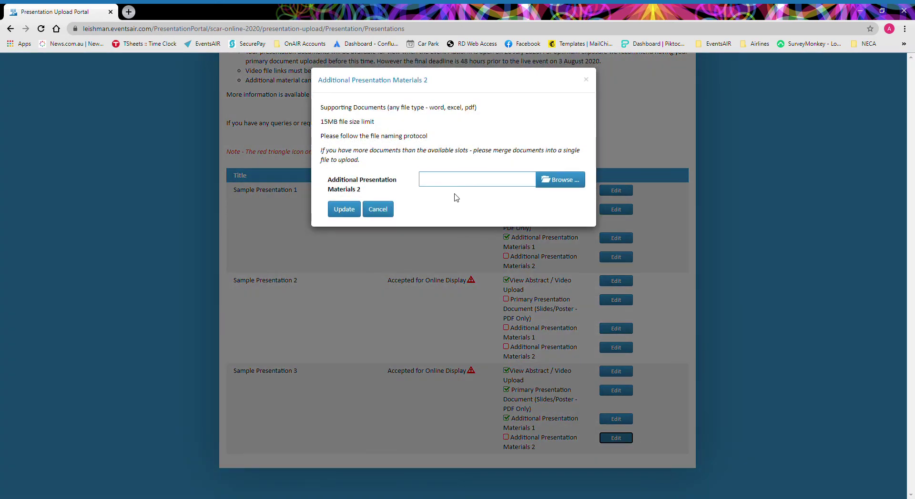
Upload the .xlsx spreadsheet as Additional Presentation Materials 2, completing all four documents.
left_click(562, 181)
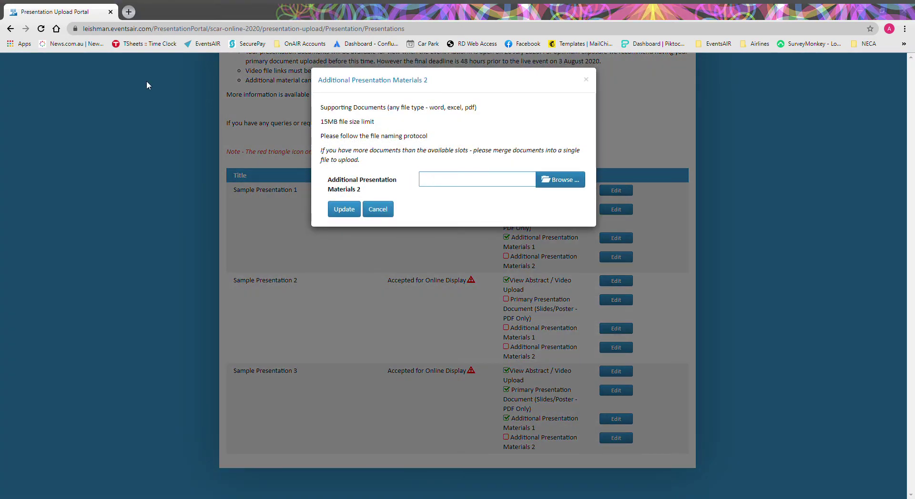
double_click(380, 245)
left_click(341, 304)
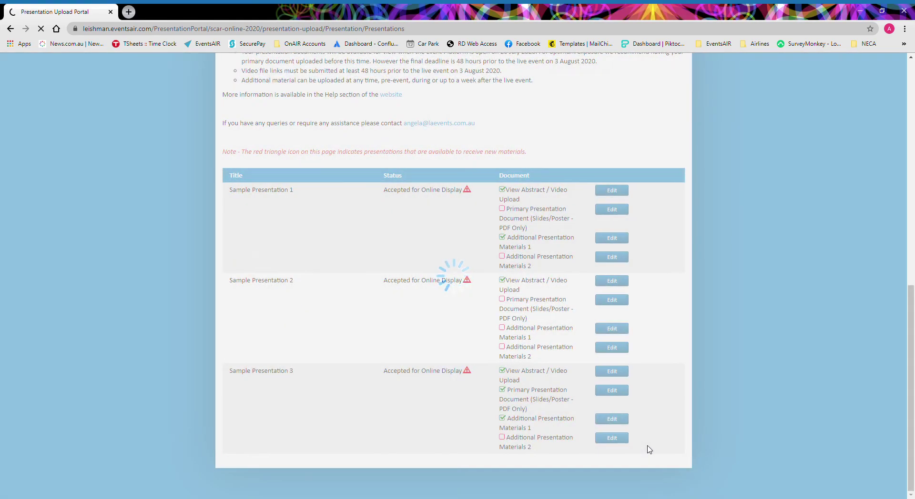
scroll(657, 434, "down", 10)
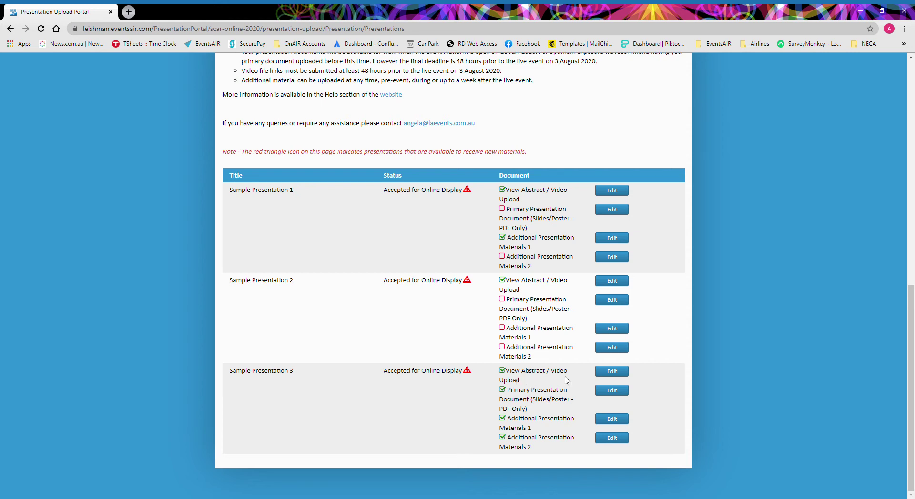
Open Sample Presentation 3's View Abstract / Video Upload for editing.
left_click(619, 371)
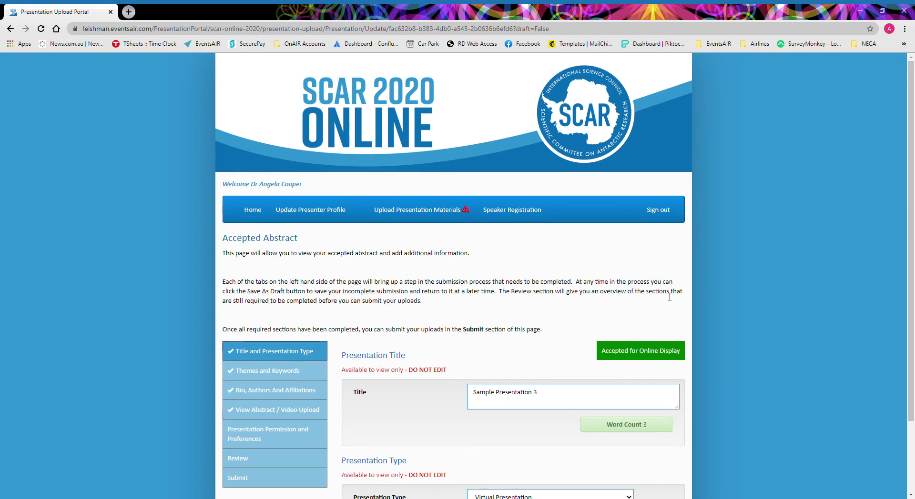
scroll(669, 296, "down", 1)
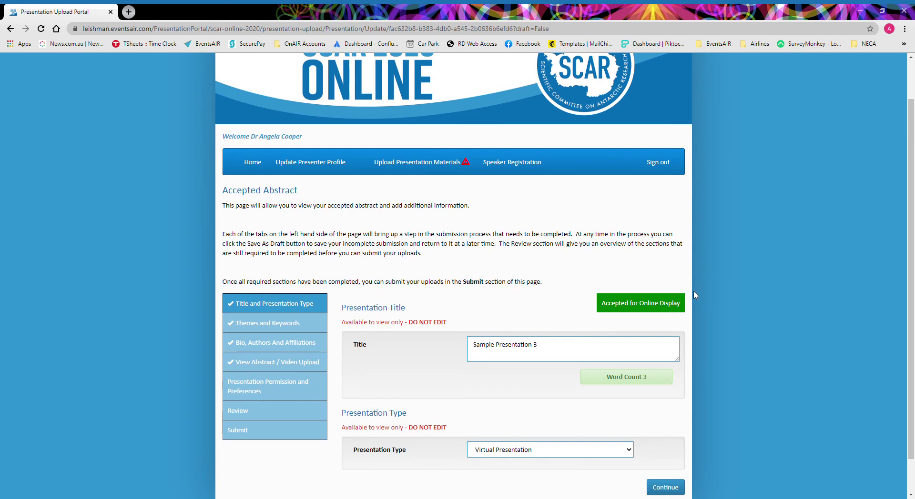
scroll(694, 295, "down", 1)
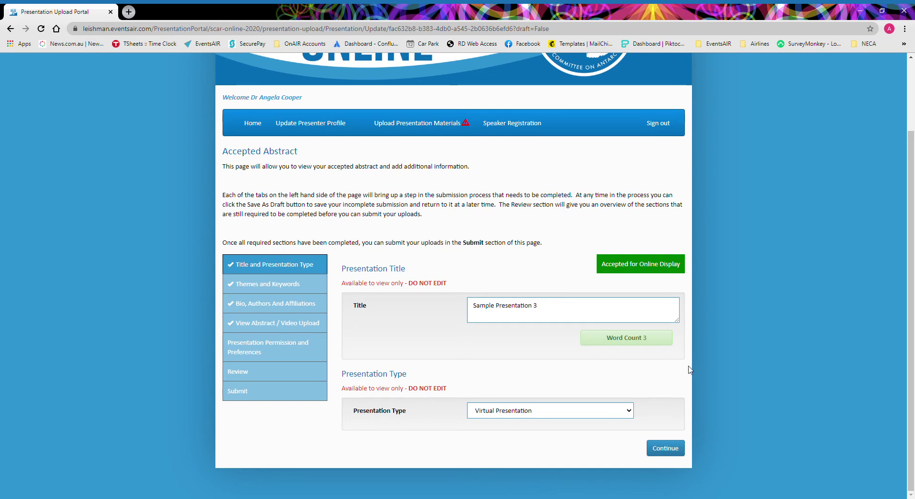
Look through the Bio, Authors And Affiliations section of Sample Presentation 3's abstract.
left_click(300, 306)
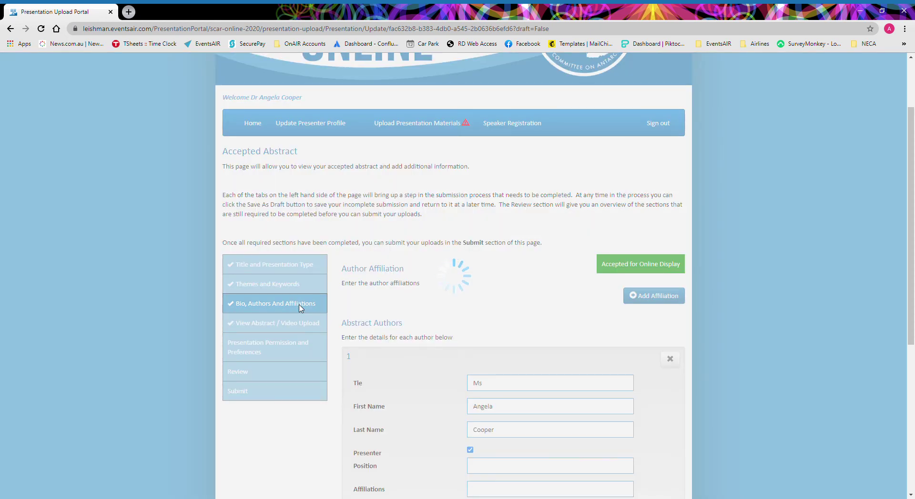
scroll(405, 346, "down", 4)
scroll(406, 346, "down", 2)
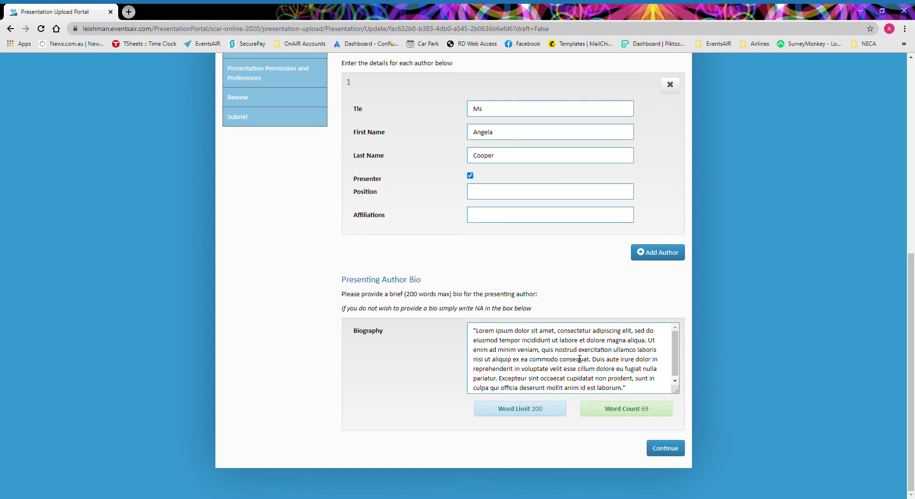
scroll(731, 429, "up", 1)
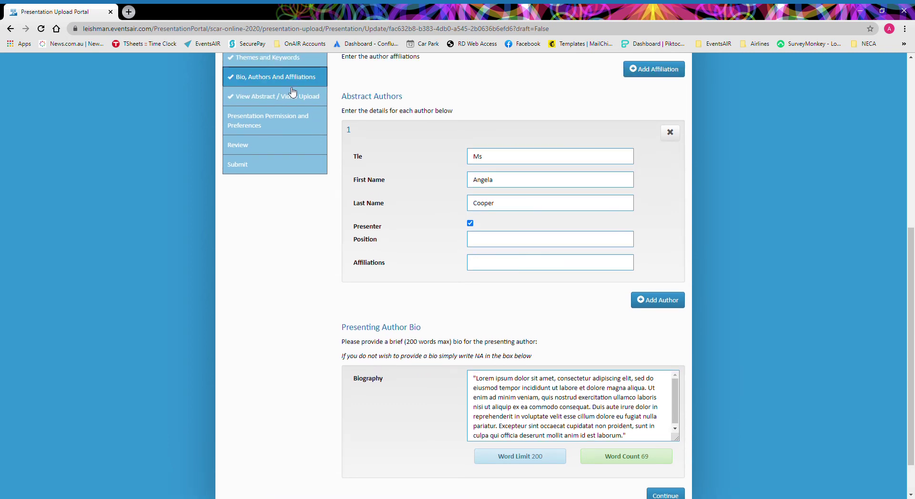
scroll(697, 472, "down", 1)
Advance to the View Abstract / Video Upload section and scroll down to its video fields.
left_click(680, 453)
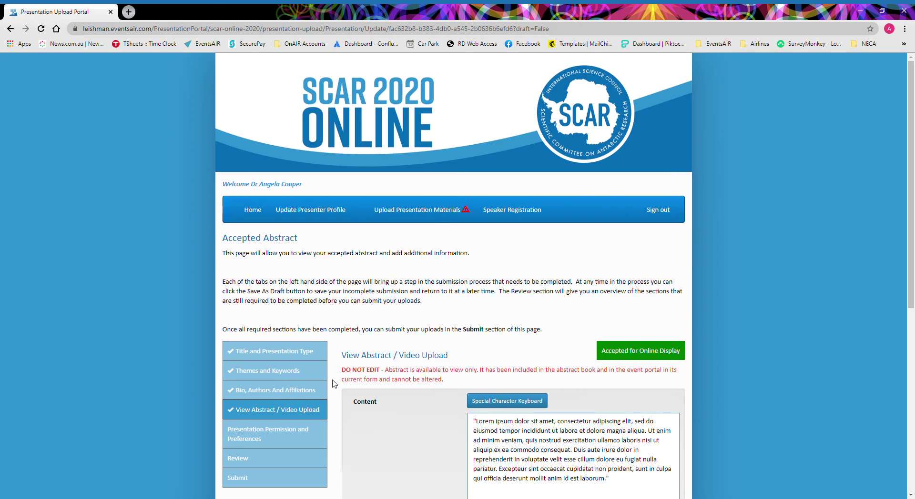
scroll(419, 370, "down", 1)
scroll(634, 386, "down", 2)
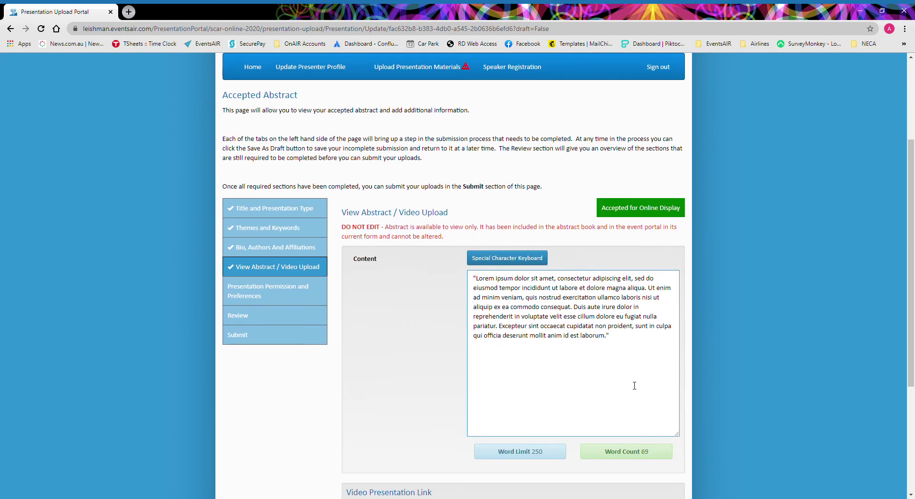
scroll(592, 327, "down", 1)
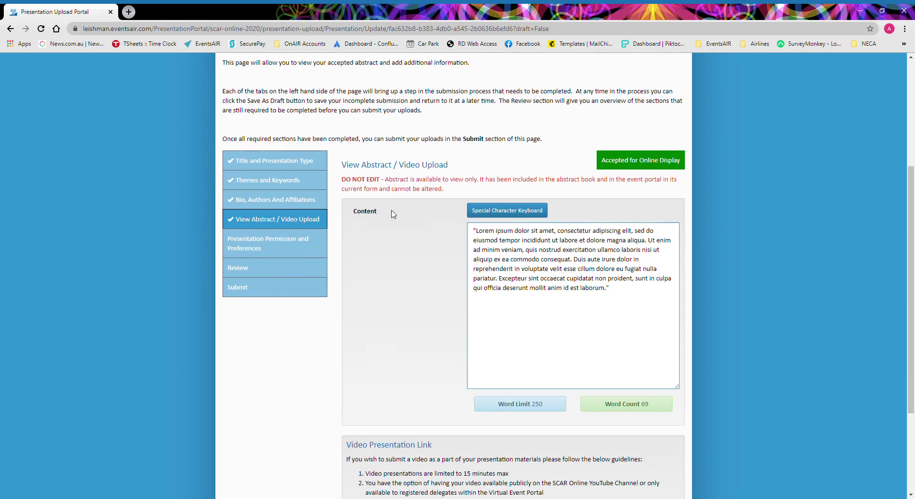
scroll(413, 262, "down", 2)
scroll(412, 262, "down", 1)
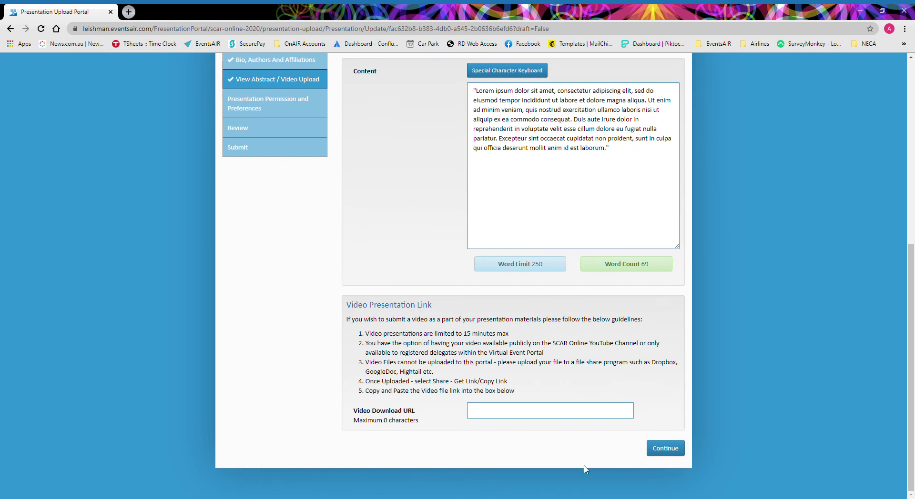
Paste the Google Drive video link into Video Download URL and continue.
left_click(485, 411)
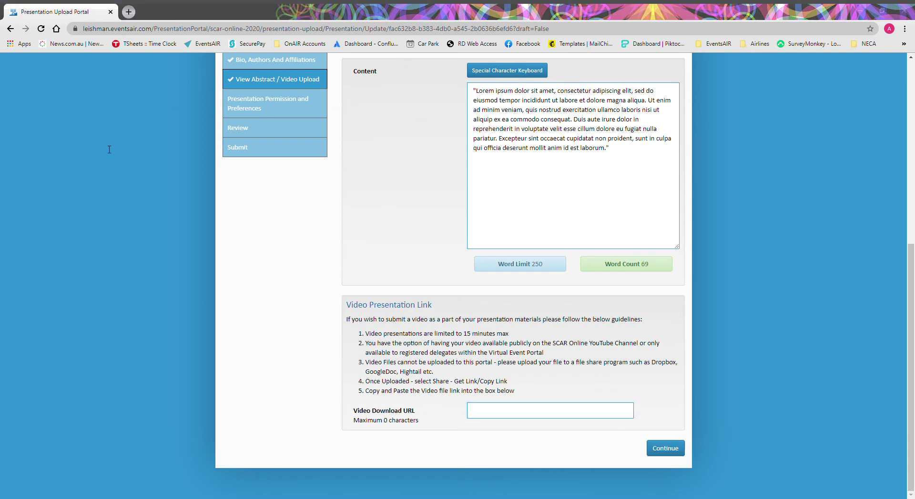
left_click(516, 418)
key("ctrl+v")
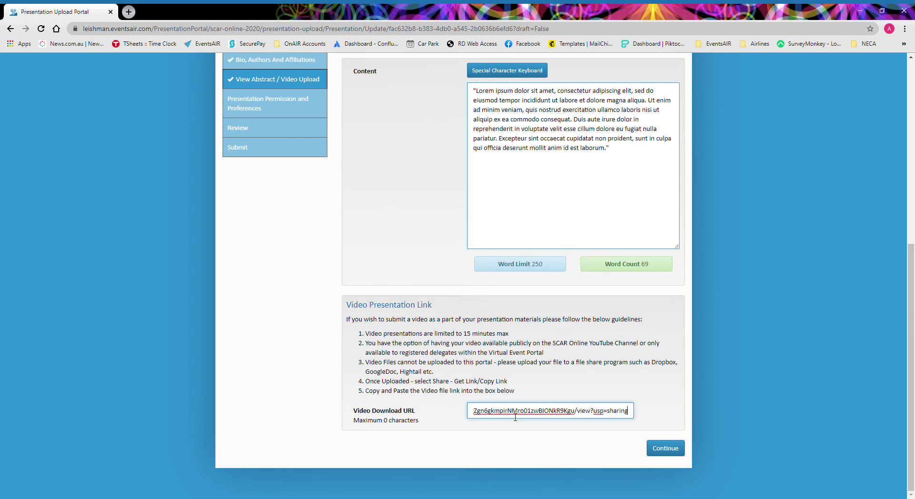
left_click(663, 451)
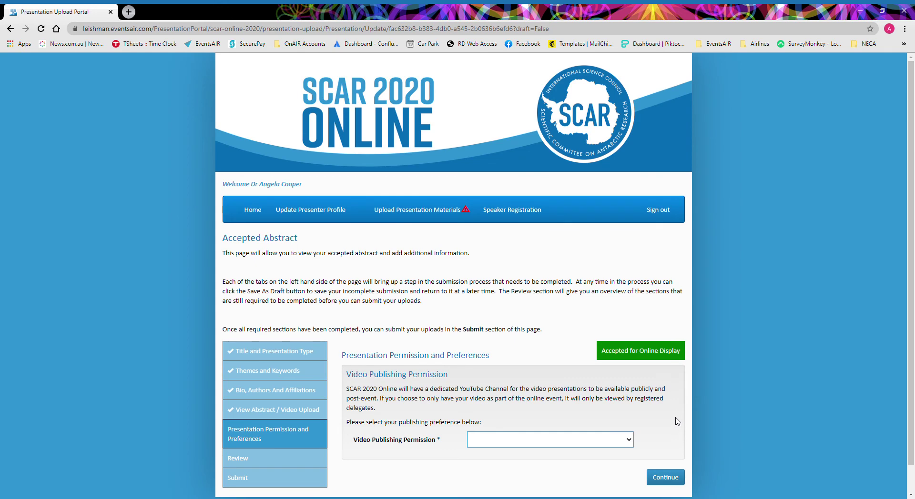
Set Video Publishing Permission to the option permitting SCAR 2020 Online to publish the video.
scroll(387, 410, "down", 1)
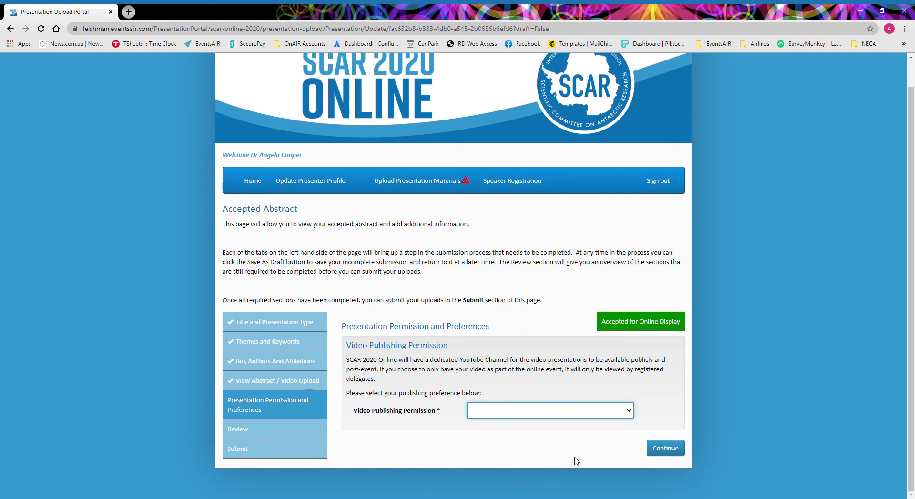
key("Down")
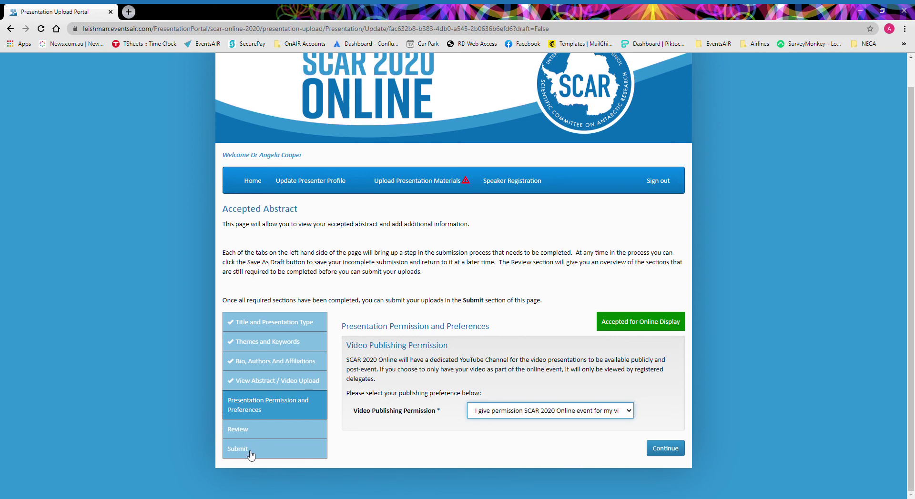
Check that the Review Submission reads 'Ready to submit', then proceed to the Submission step.
left_click(660, 449)
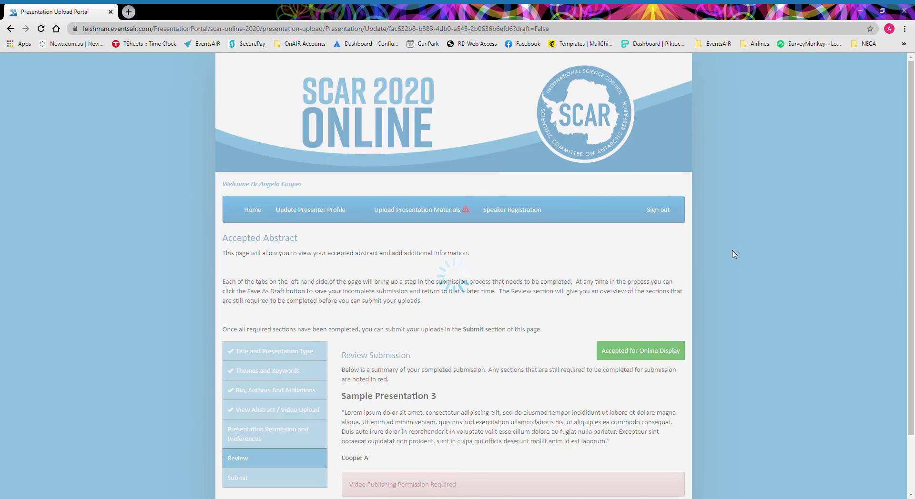
scroll(732, 243, "down", 1)
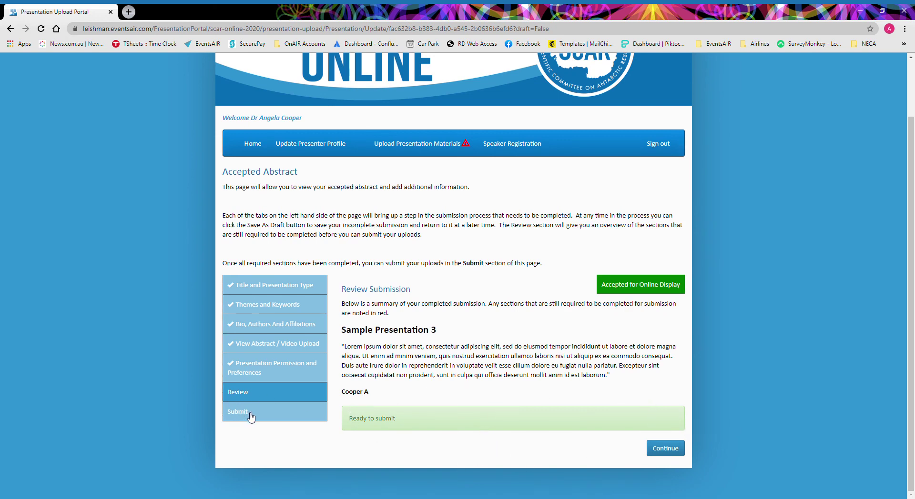
left_click(284, 418)
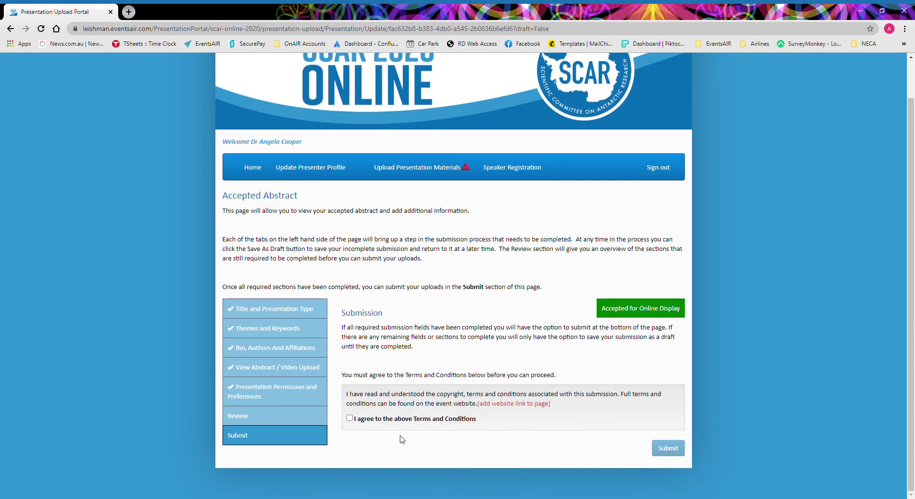
Agree to the terms and conditions and submit the Sample Presentation 3 materials.
left_click(349, 418)
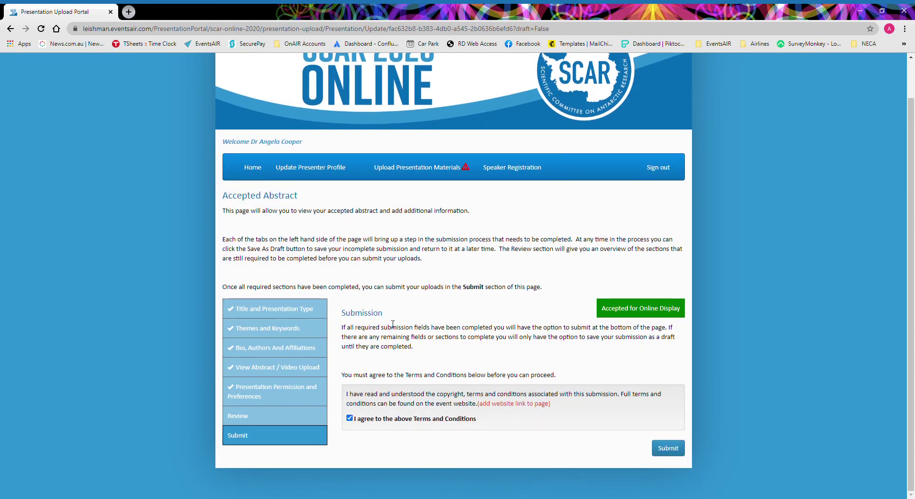
left_click(668, 449)
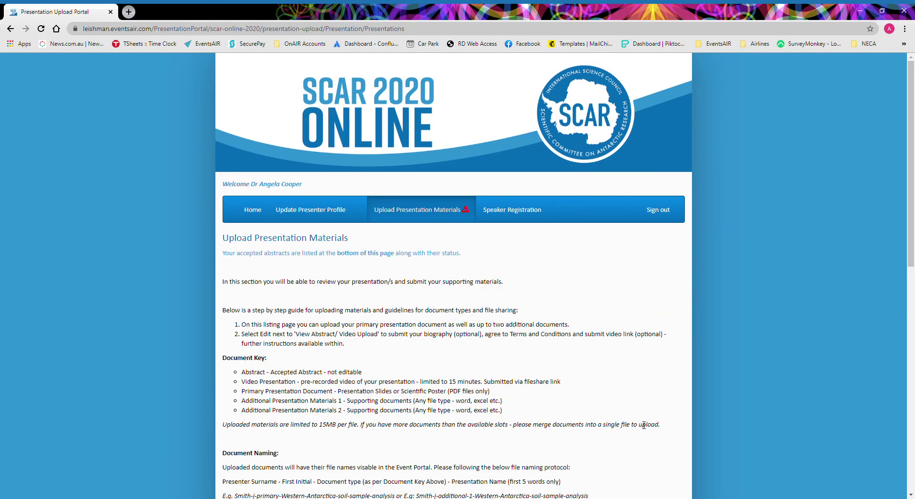
scroll(695, 350, "down", 4)
scroll(696, 350, "down", 5)
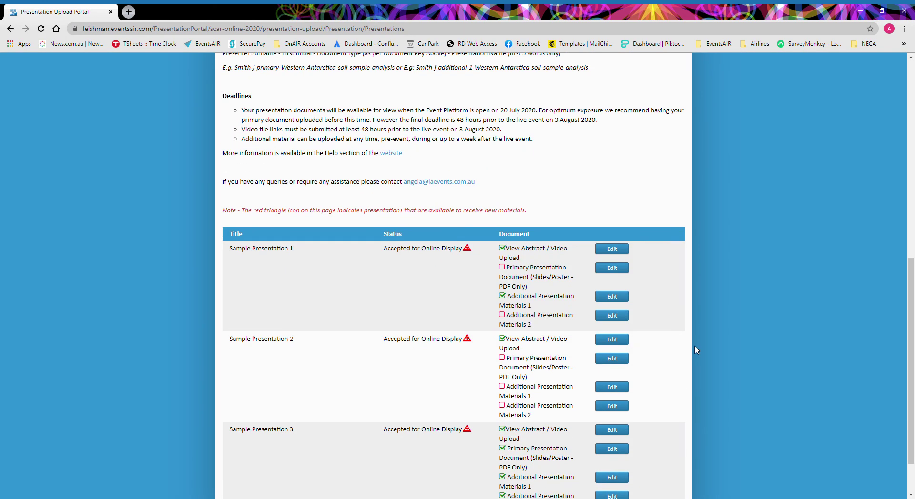
scroll(695, 350, "up", 2)
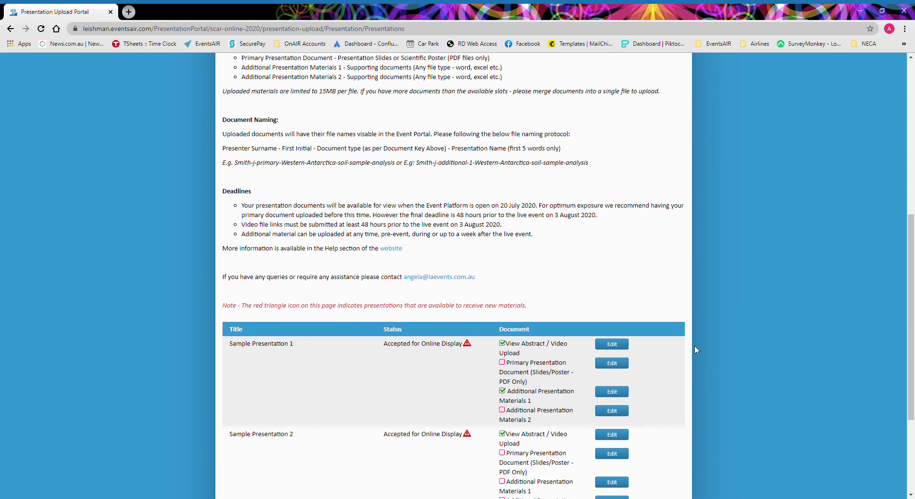
scroll(696, 351, "down", 3)
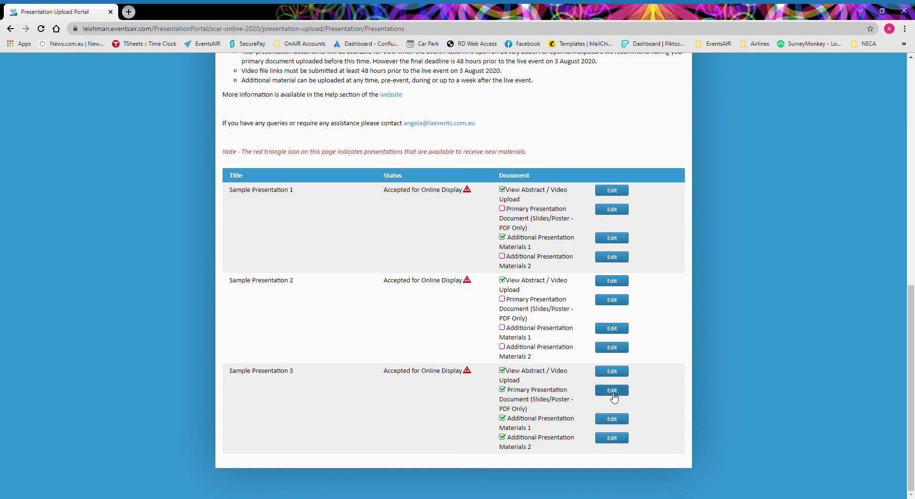
scroll(768, 369, "up", 1)
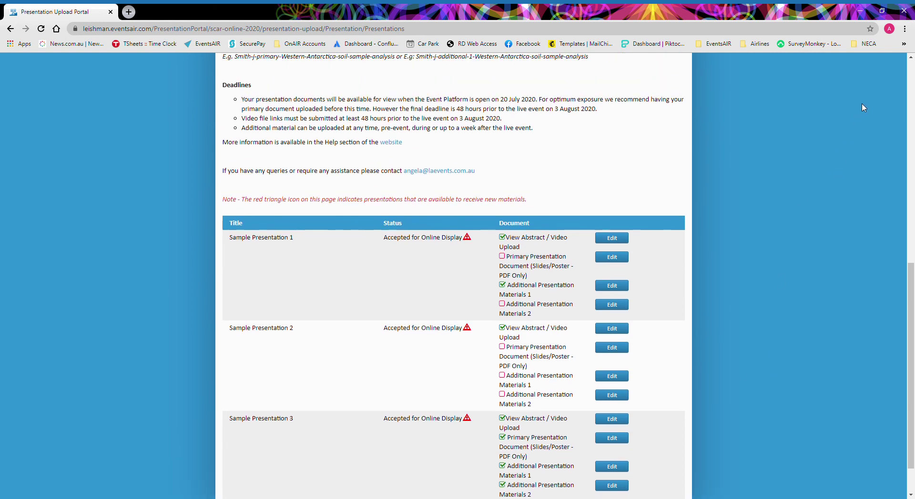